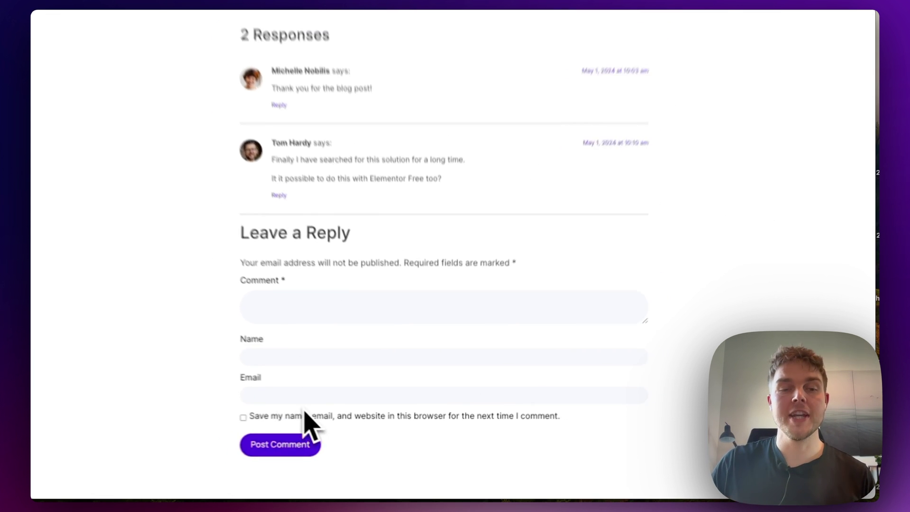
Compare the fourth and third versions of the blog post's Leave a Reply form
scroll(402, 384, up, 10)
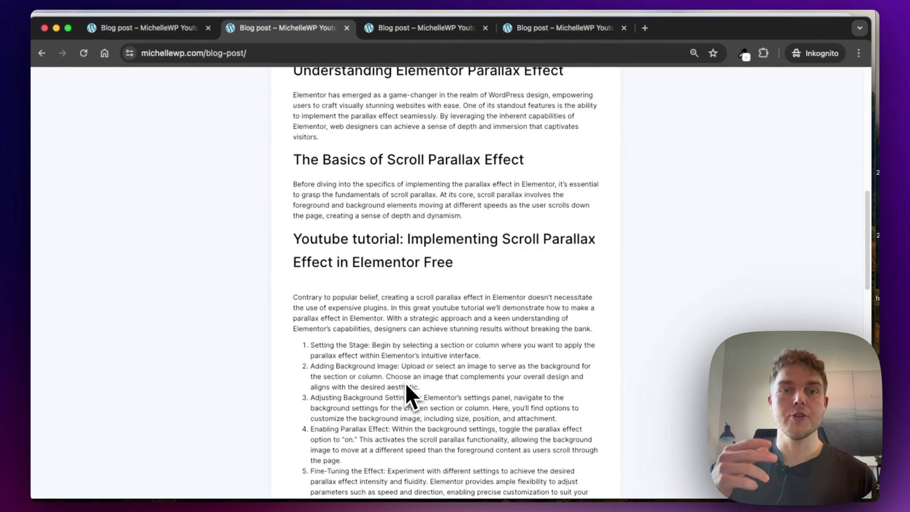
scroll(405, 382, up, 10)
scroll(406, 384, down, 20)
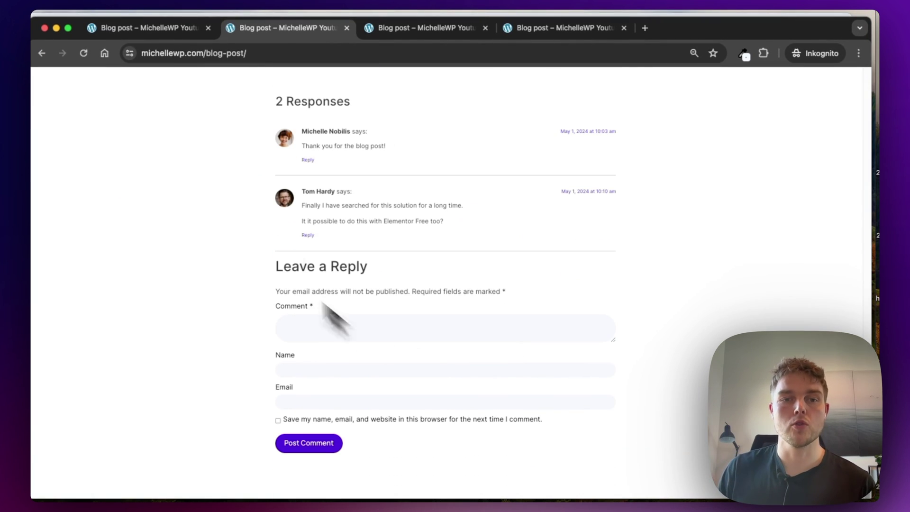
click(531, 33)
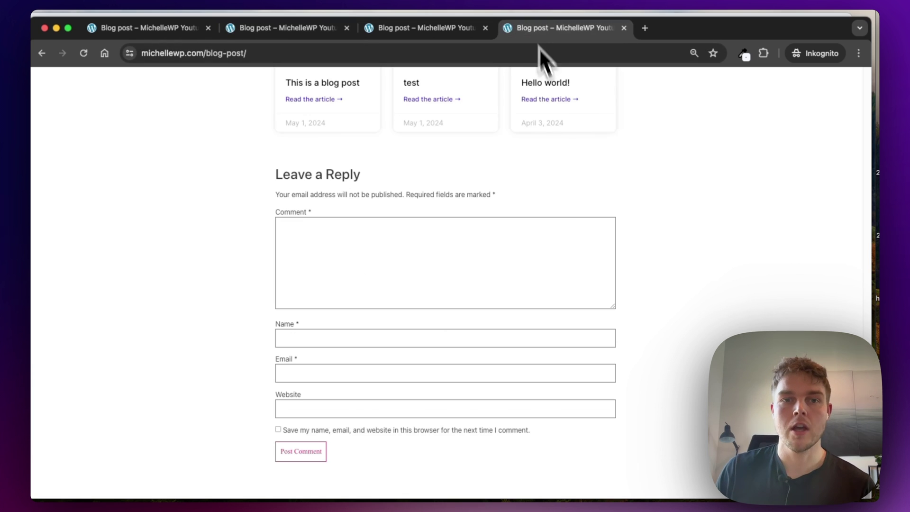
scroll(339, 264, up, 5)
scroll(423, 367, up, 3)
scroll(423, 367, down, 8)
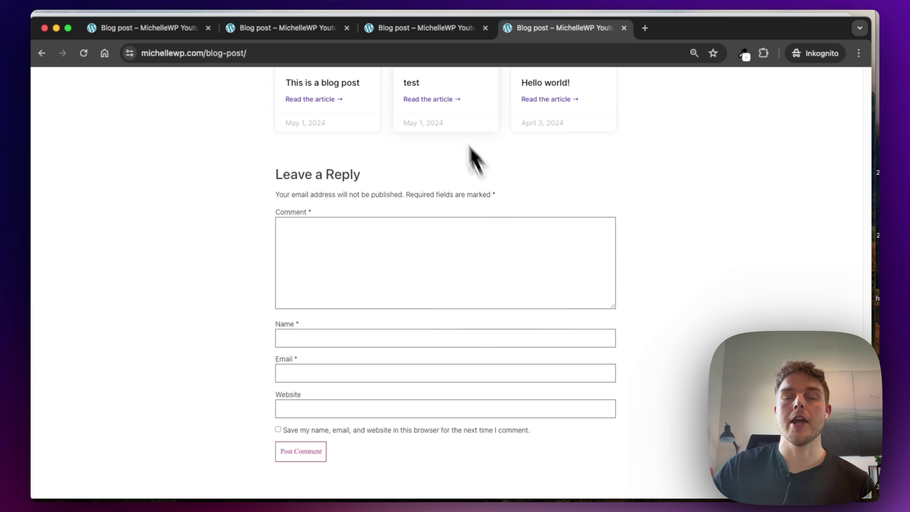
click(418, 32)
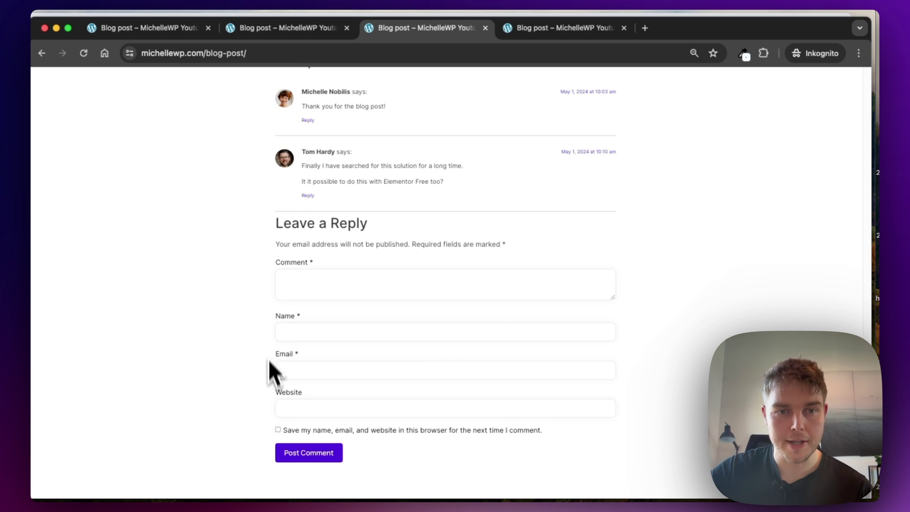
Check the Website field, then view the restyled version and the plain bordered version
mouse_move(269, 396)
mouse_down()
mouse_move(292, 394)
mouse_move(277, 394)
mouse_up()
click(294, 394)
click(286, 29)
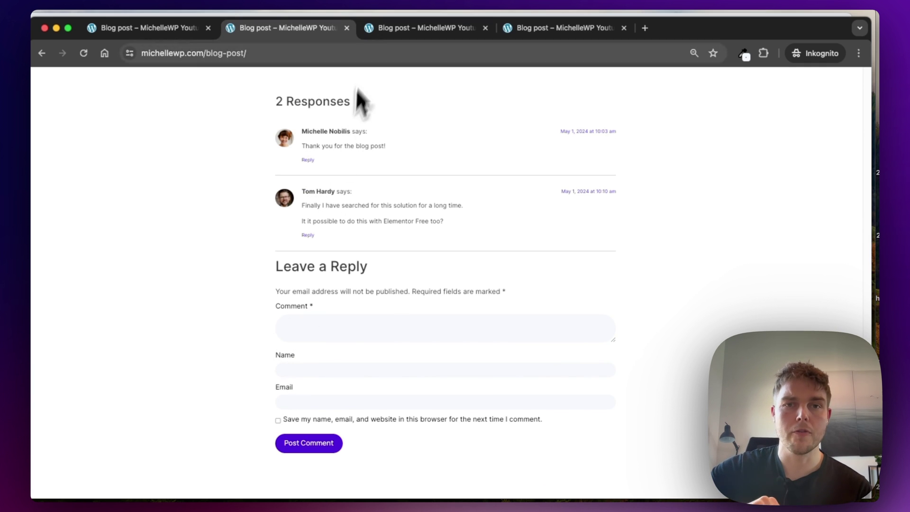
click(378, 29)
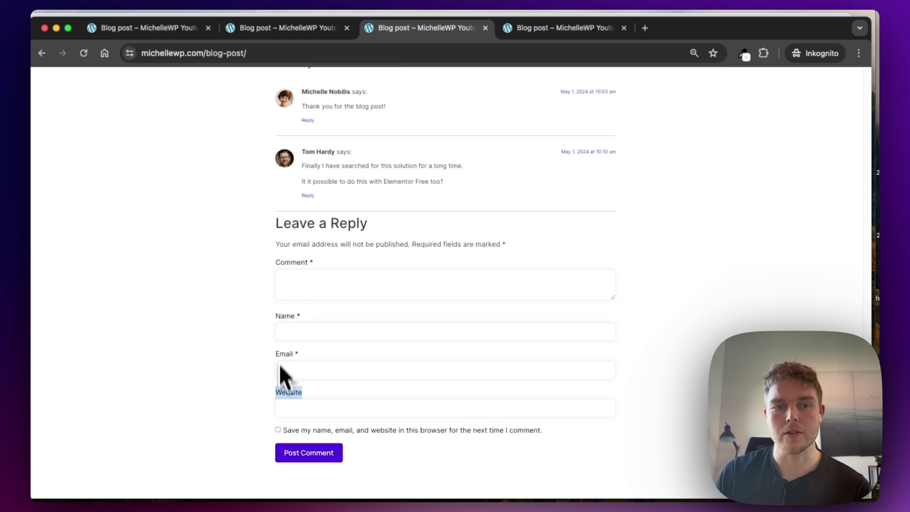
click(287, 33)
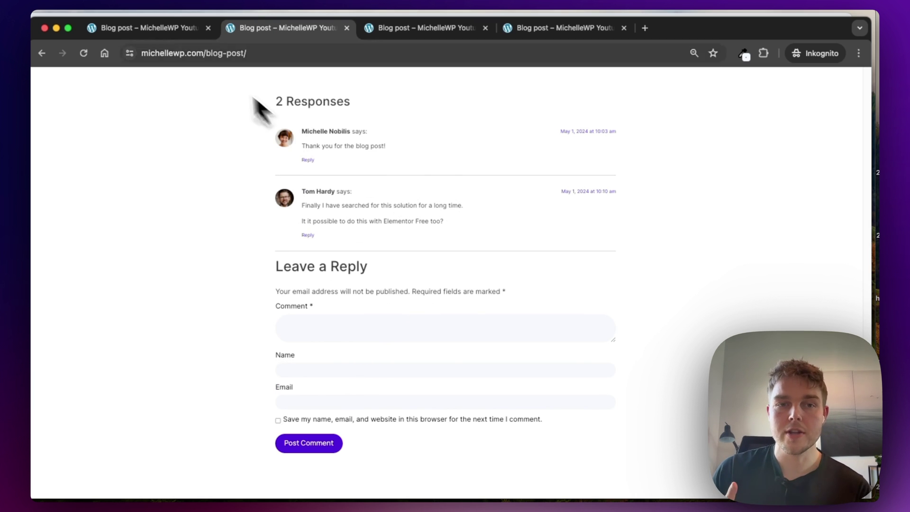
click(173, 29)
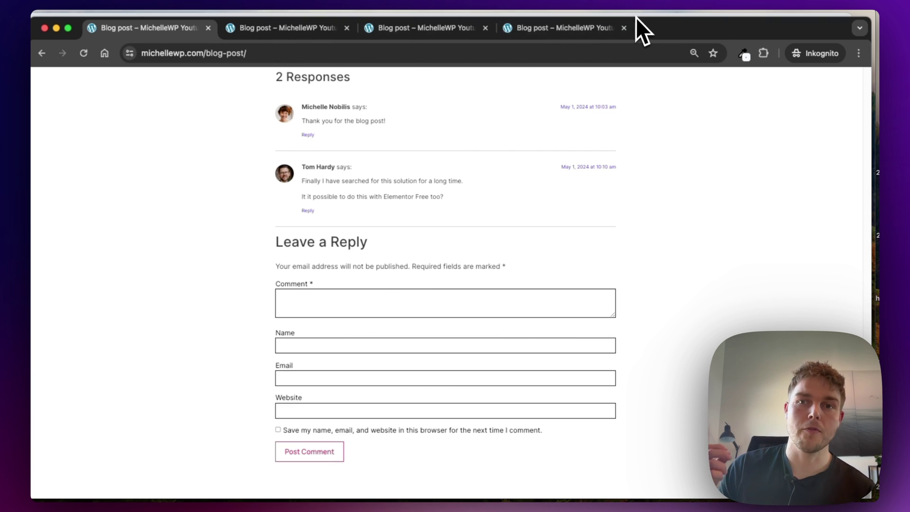
key(super+grave)
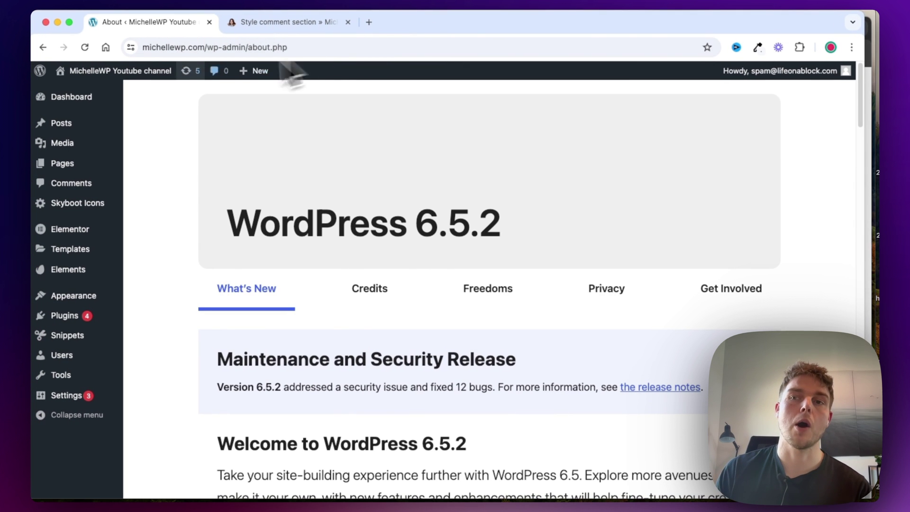
Open the Blog post from All Pages in the Elementor editor
mouse_move(62, 163)
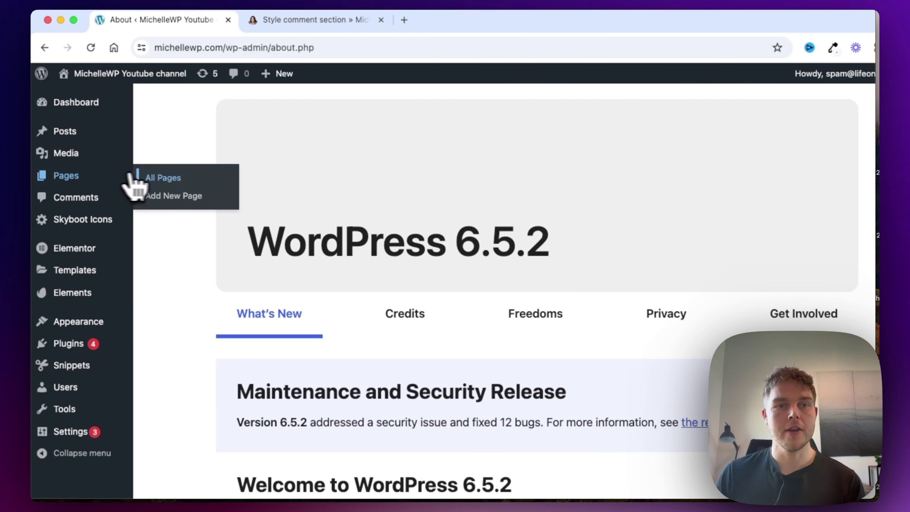
click(158, 178)
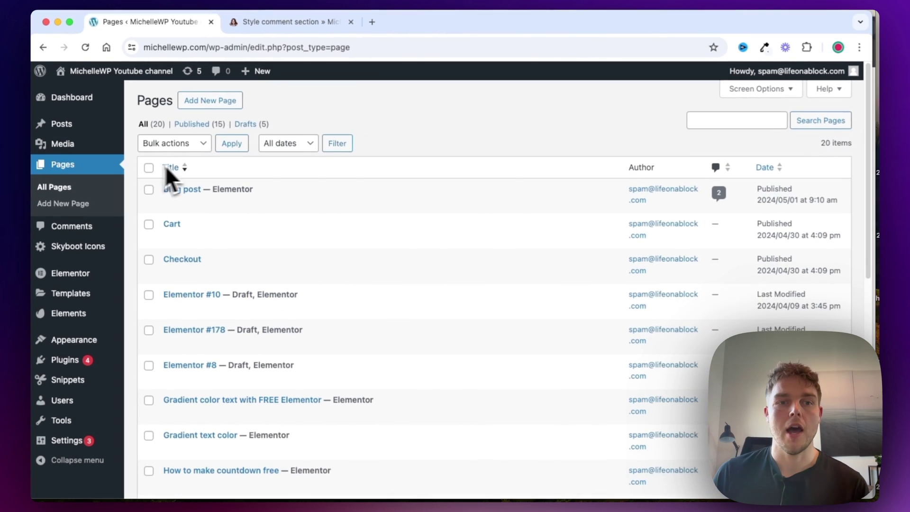
click(304, 203)
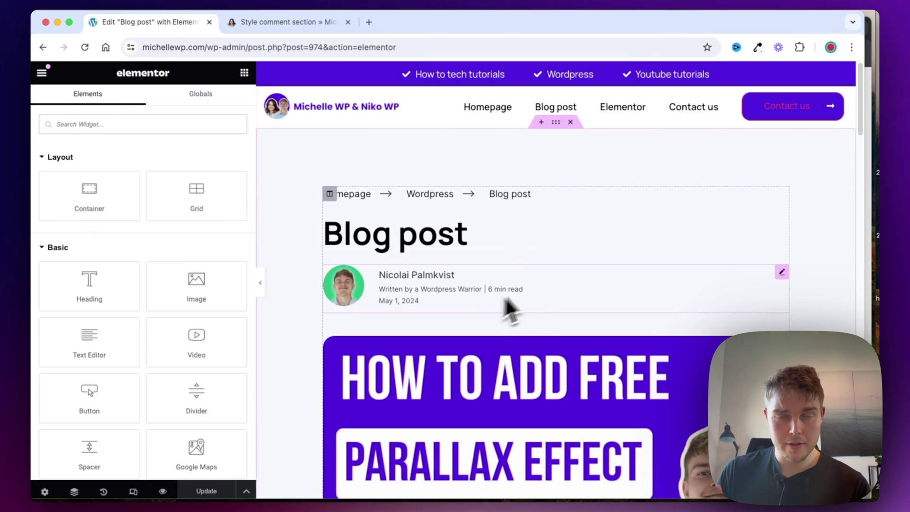
Search 'htm' and place an HTML widget below the Post Comment button
scroll(474, 284, down, 20)
scroll(303, 219, down, 5)
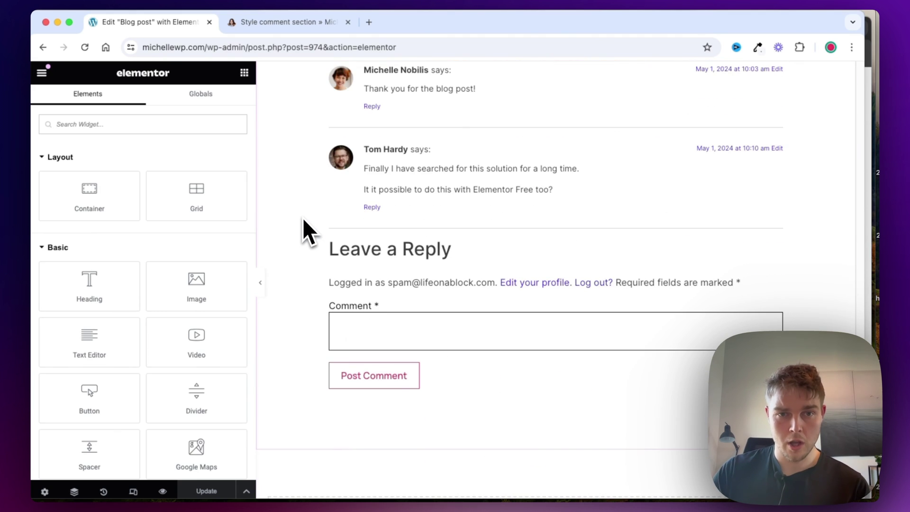
scroll(300, 217, up, 3)
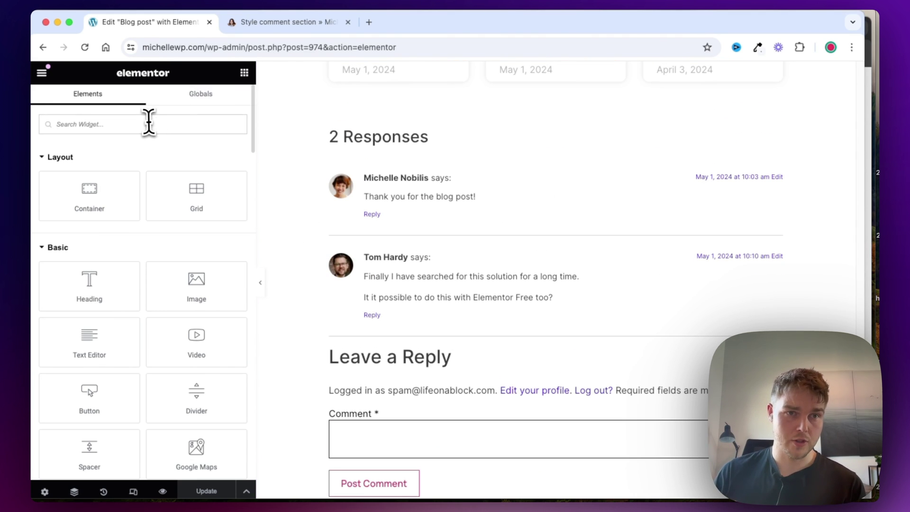
text(htm)
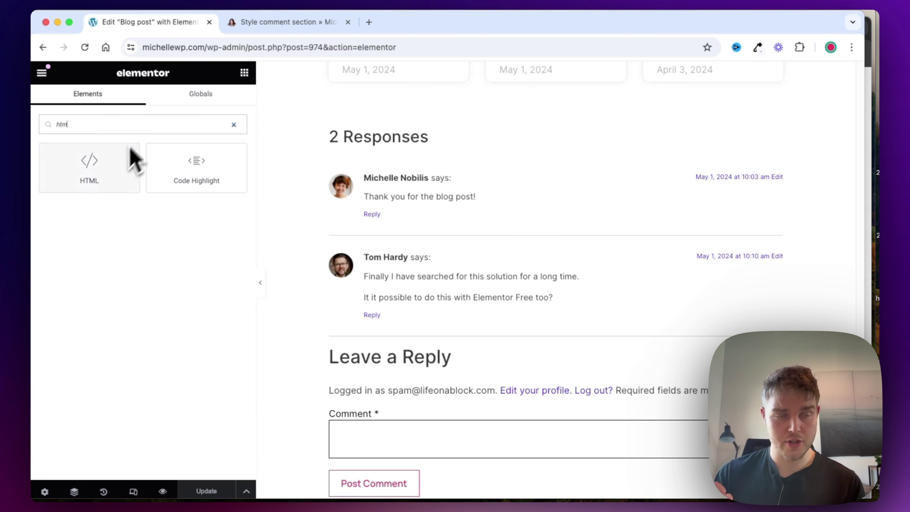
drag(98, 171, 441, 245)
click(272, 24)
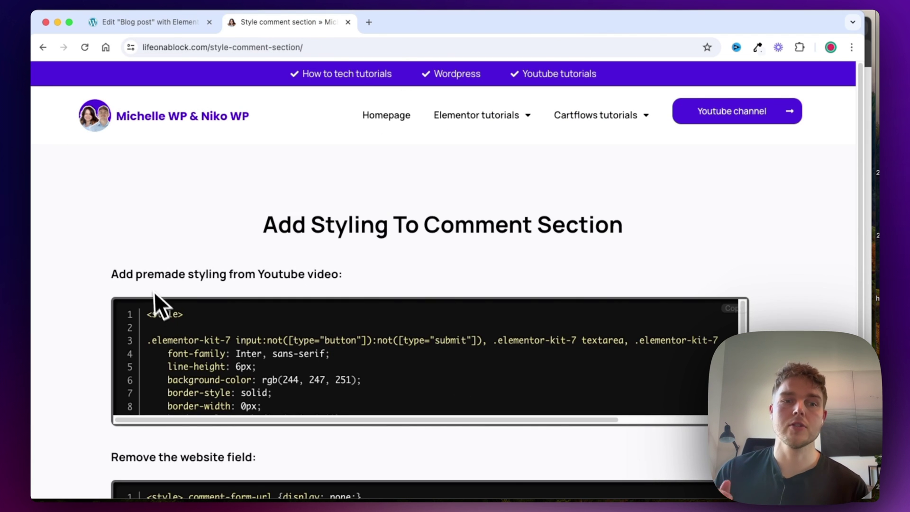
Copy the tutorial's premade comment CSS and paste it into the HTML widget's code box
click(733, 309)
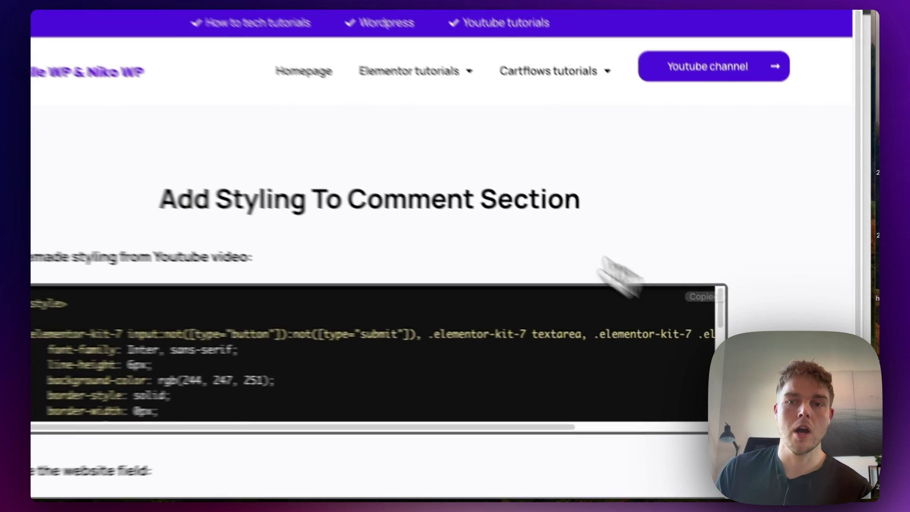
click(151, 22)
click(138, 192)
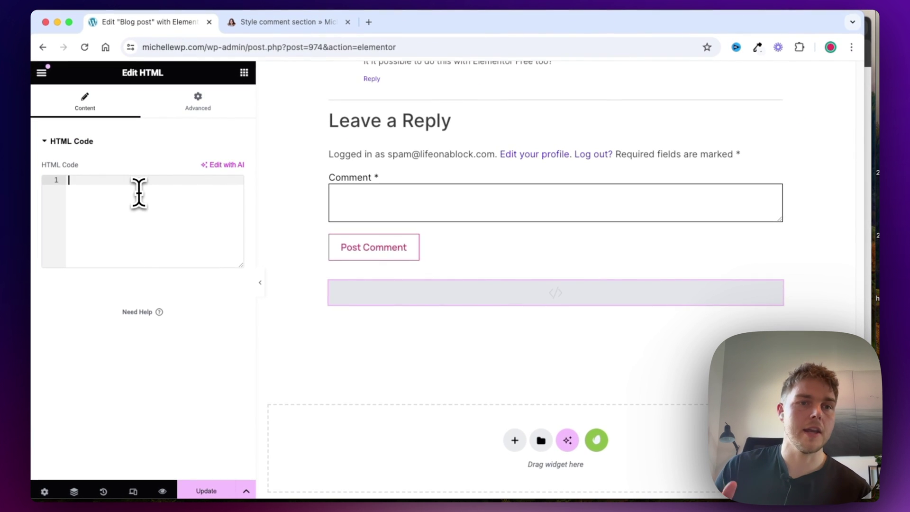
key(super+v)
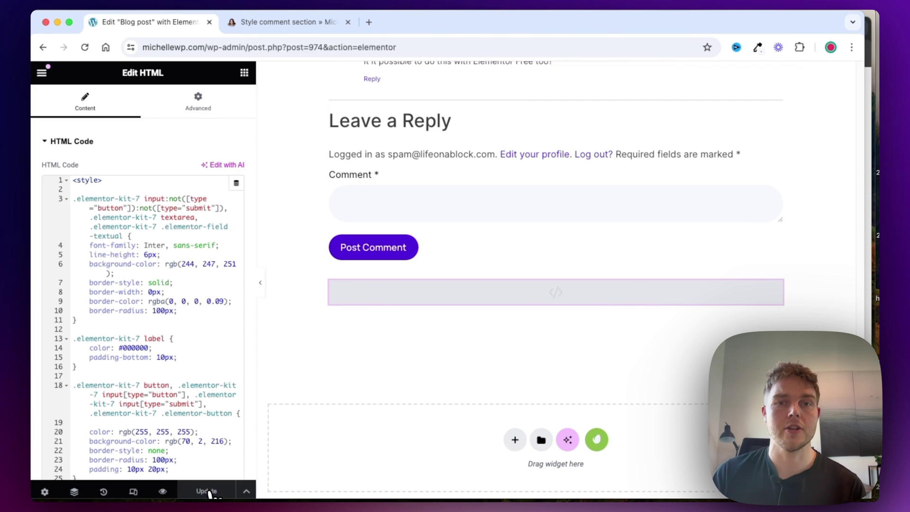
Check the restyled comment form on the live blog post
drag(386, 24, 382, 41)
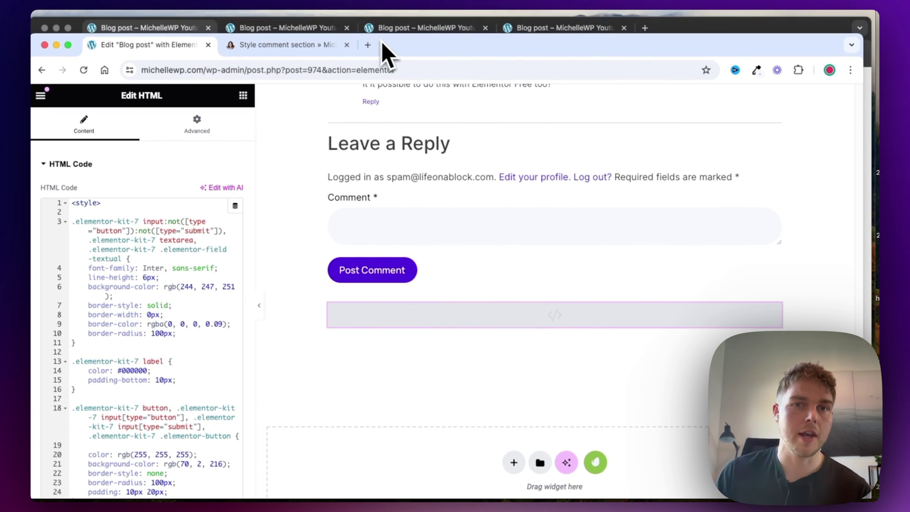
click(354, 22)
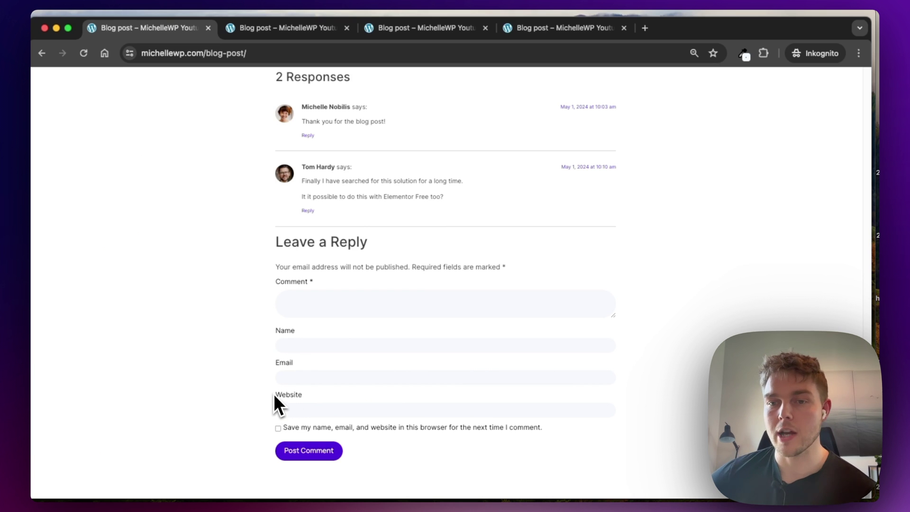
drag(294, 396, 306, 397)
click(306, 396)
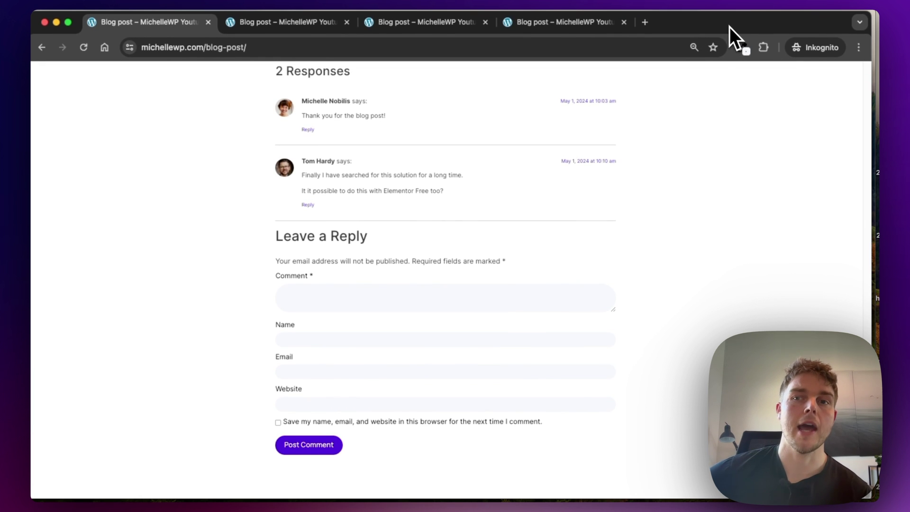
drag(730, 27, 724, 60)
click(567, 43)
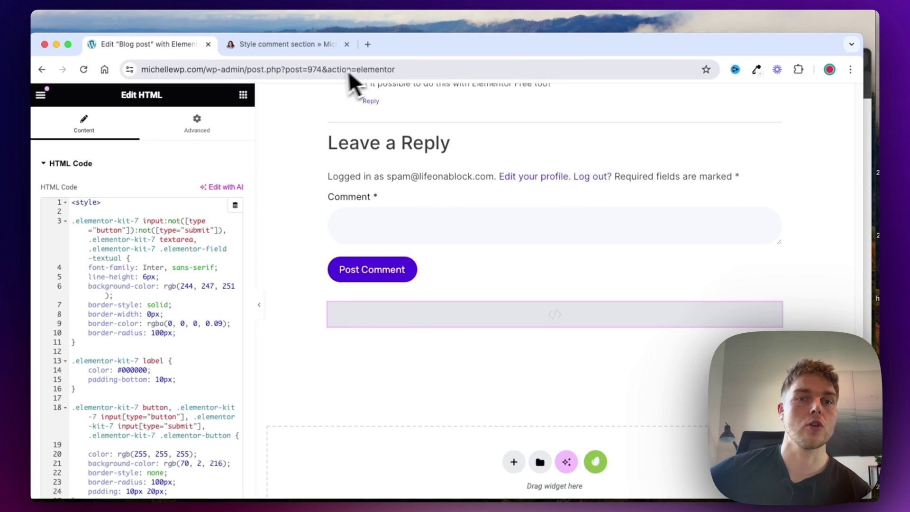
Paste the 'Remove the website field' snippet on a new line after </style> in the HTML widget
double_click(408, 42)
click(304, 31)
scroll(261, 296, down, 4)
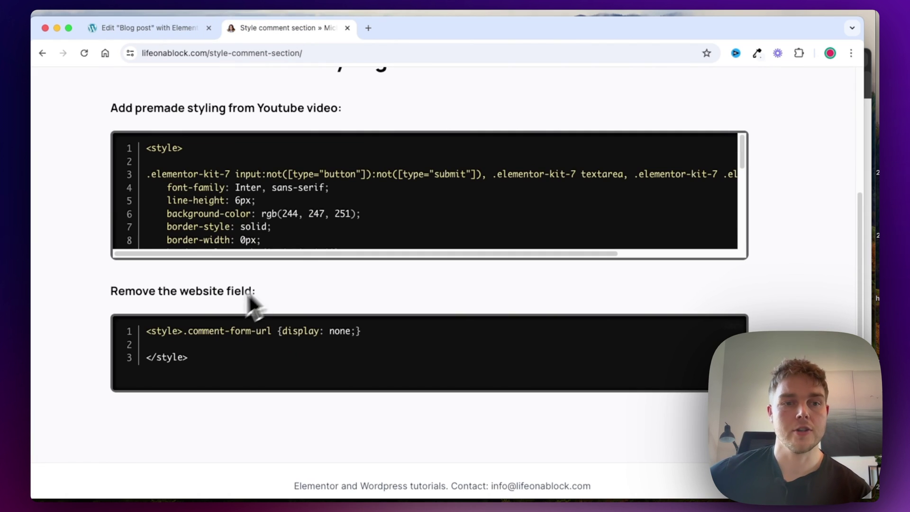
drag(117, 293, 249, 290)
click(284, 303)
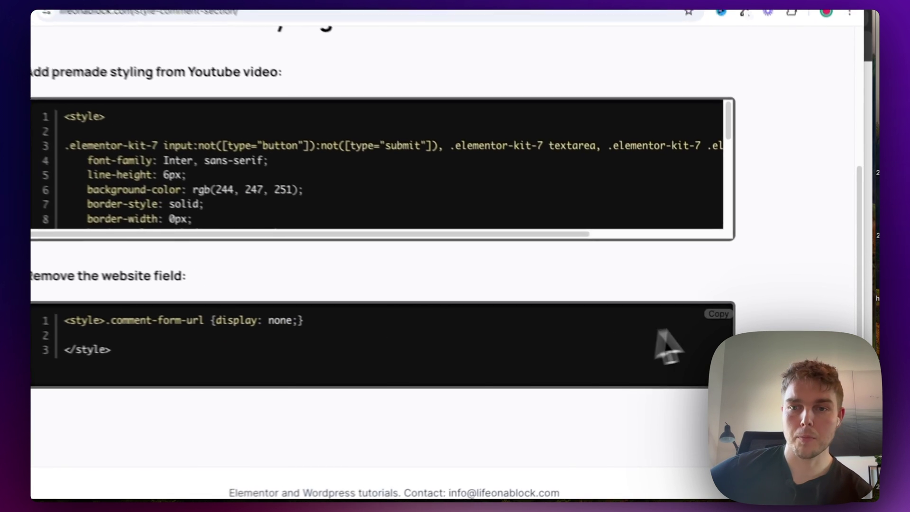
click(711, 311)
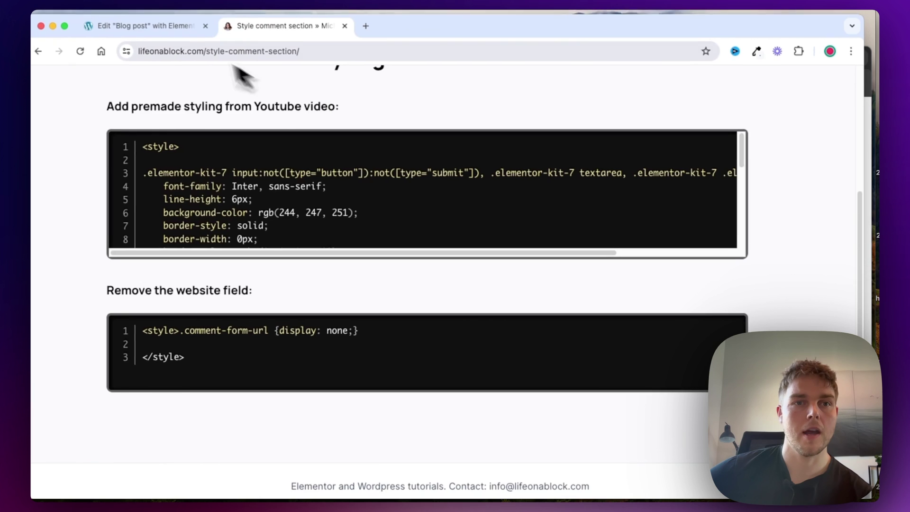
click(159, 29)
scroll(171, 237, down, 3)
click(179, 402)
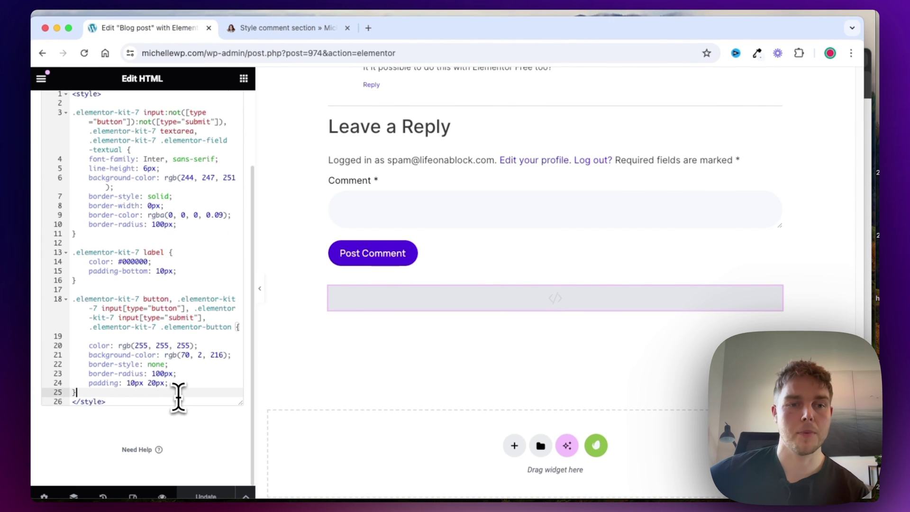
key(Return)
key(cmd+v)
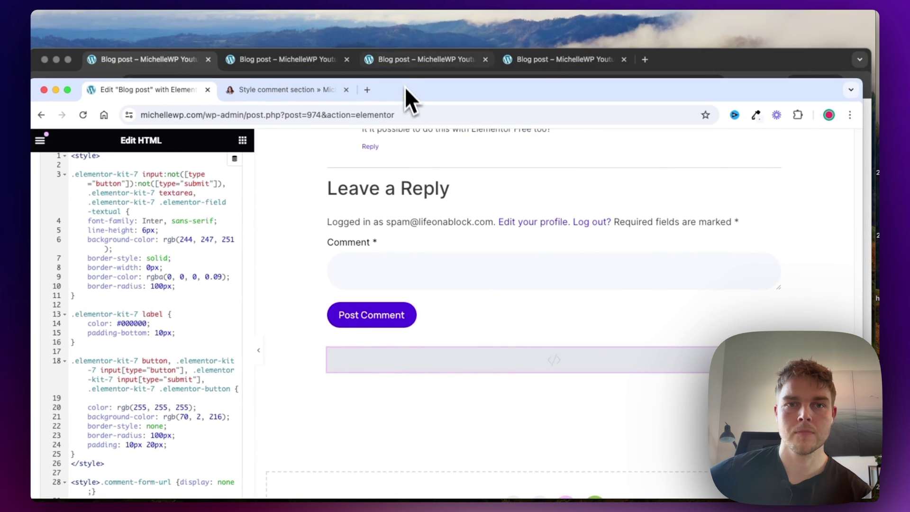
Reload the live post to confirm the Website field is hidden
click(636, 66)
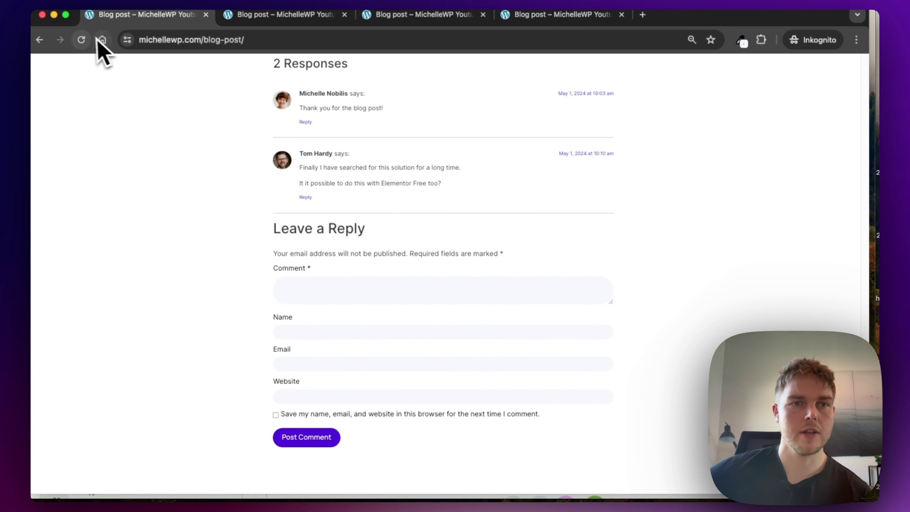
click(81, 39)
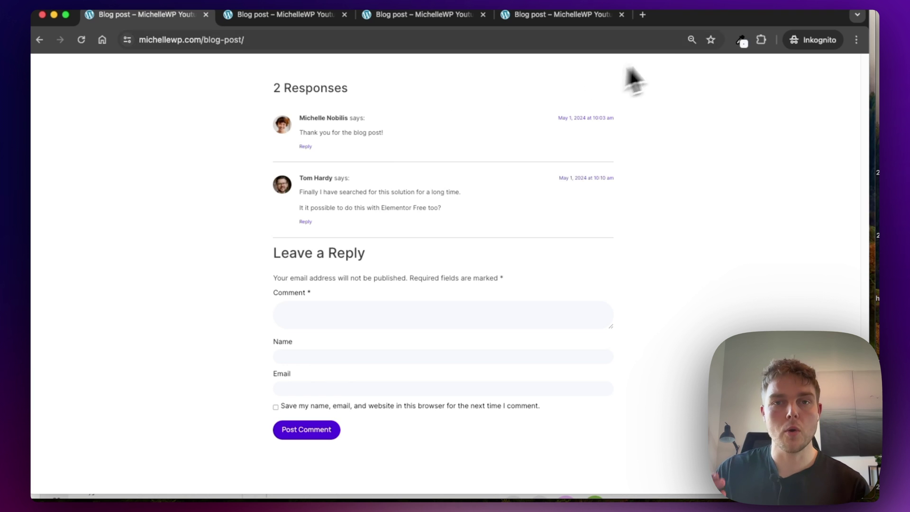
drag(693, 14, 717, 13)
click(46, 102)
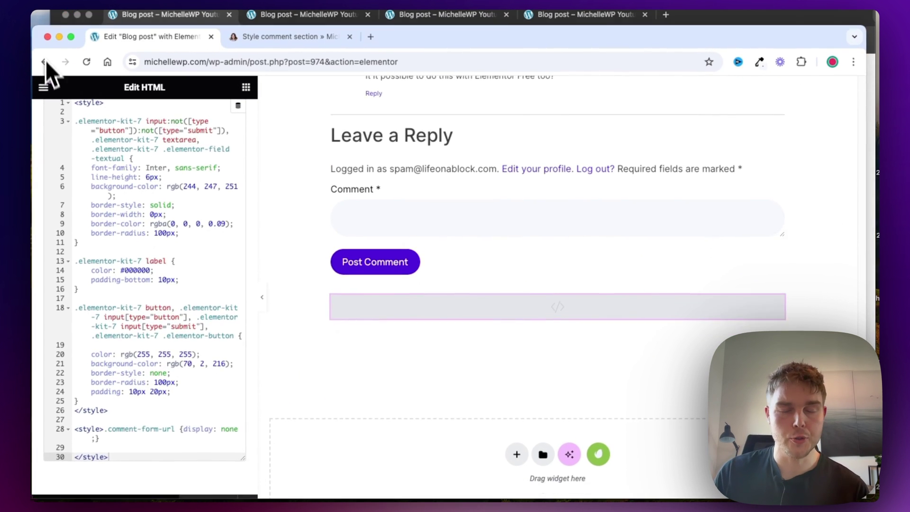
click(137, 391)
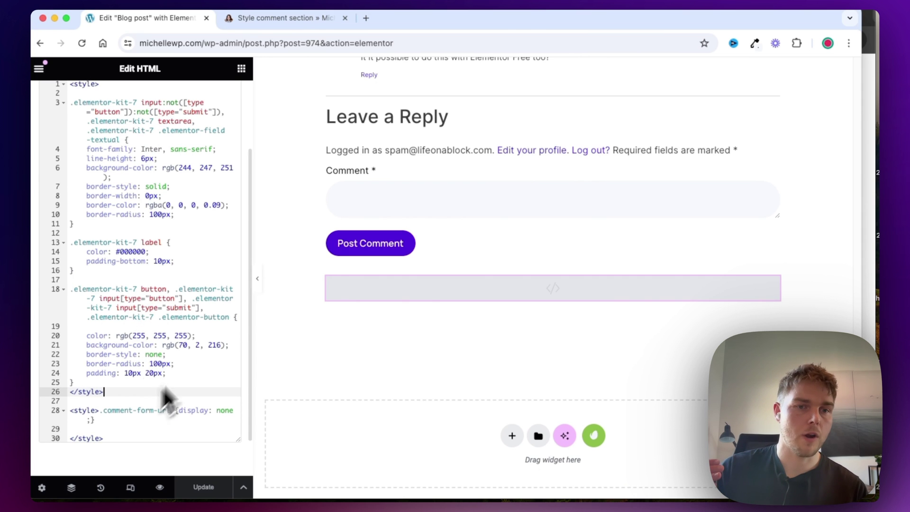
Delete the HTML widget containing the custom comment styles
right_click(357, 296)
click(404, 484)
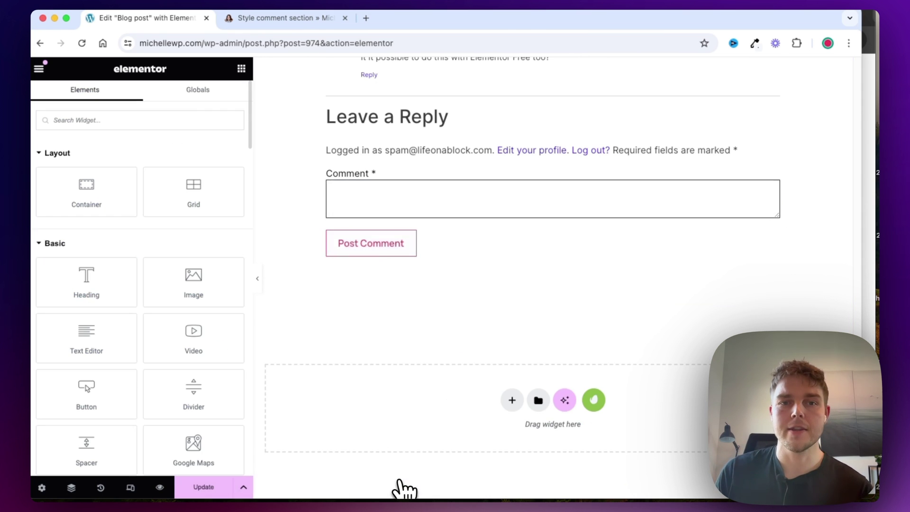
scroll(385, 234, up, 3)
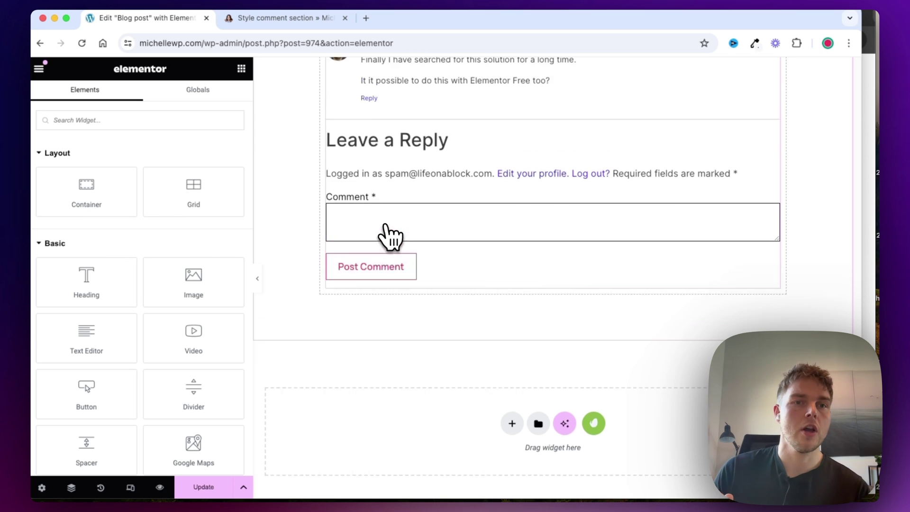
Open Site Settings from the Elementor hamburger menu
click(39, 69)
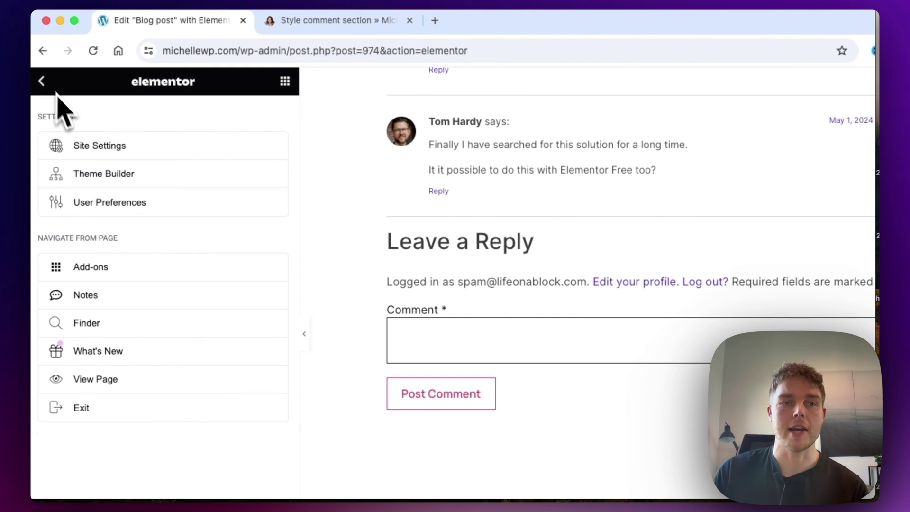
click(85, 145)
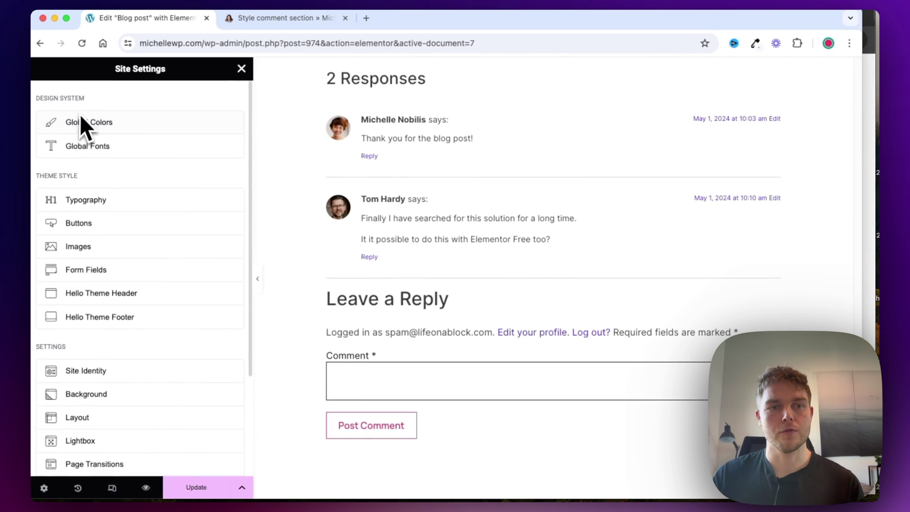
scroll(132, 162, down, 3)
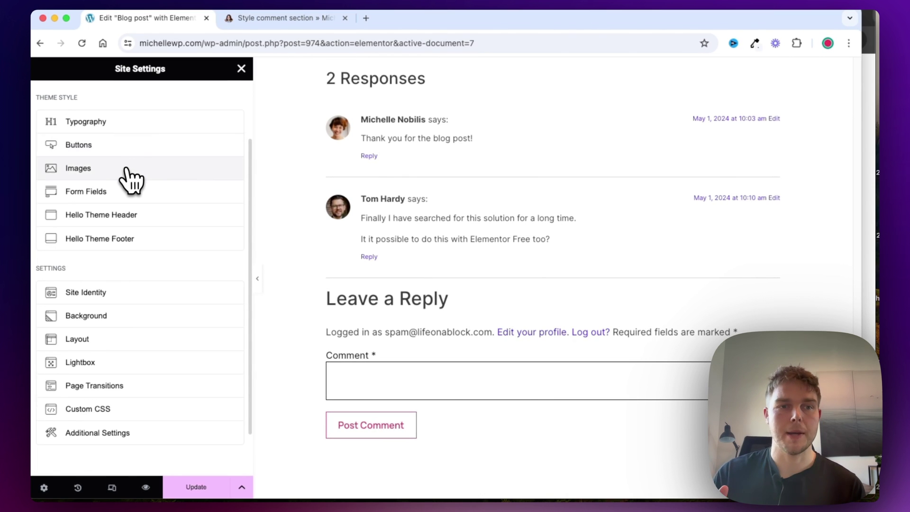
Set the Form Fields background colour to magenta (#DD1053)
click(118, 190)
scroll(122, 204, down, 2)
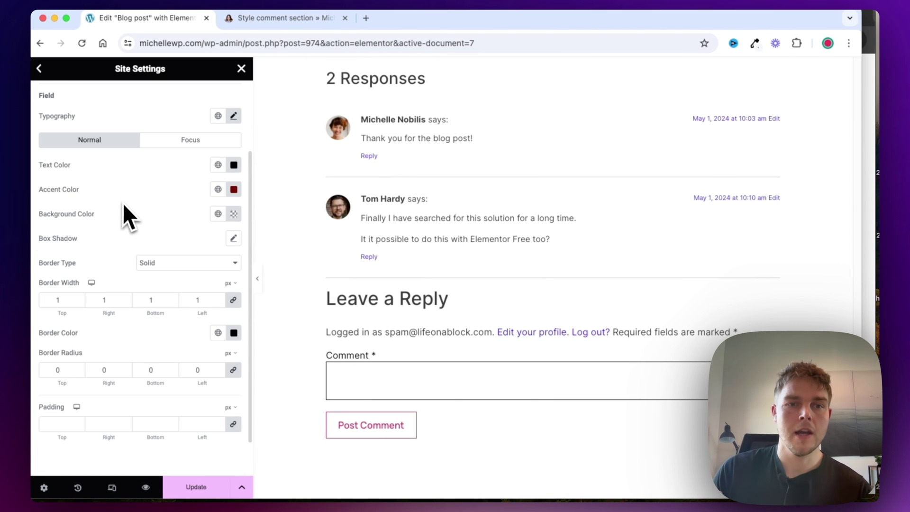
click(234, 214)
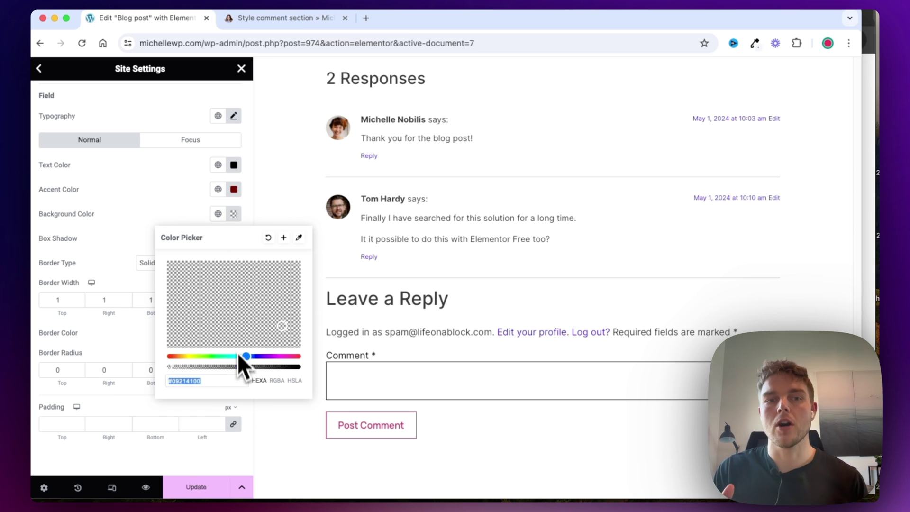
drag(247, 365, 299, 367)
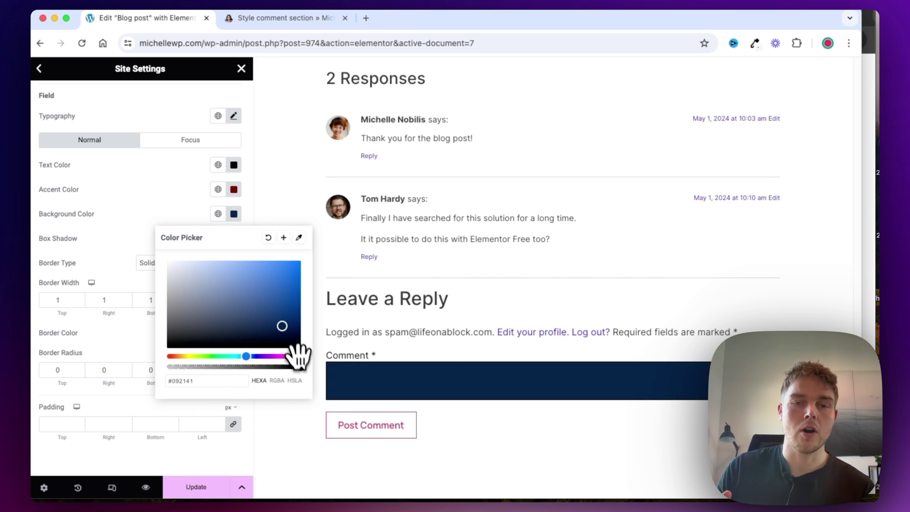
drag(290, 318, 289, 270)
click(290, 356)
click(290, 271)
click(178, 203)
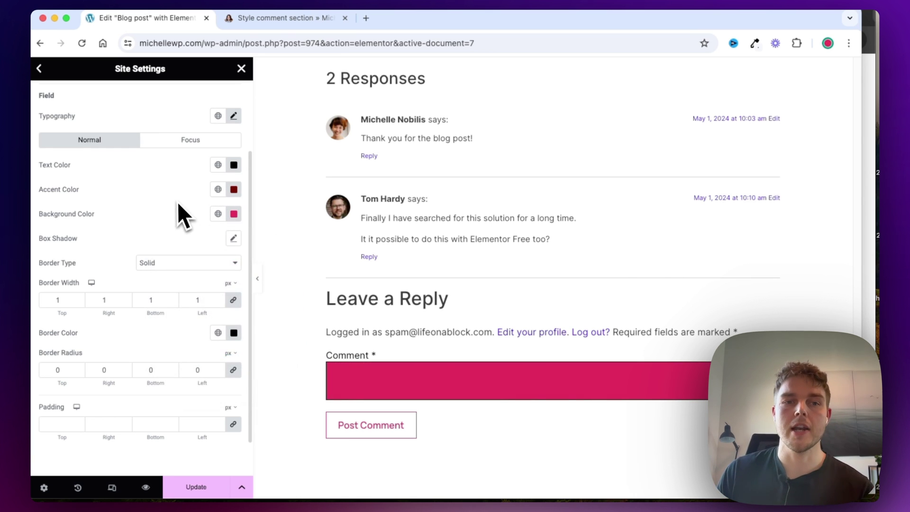
scroll(55, 106, up, 3)
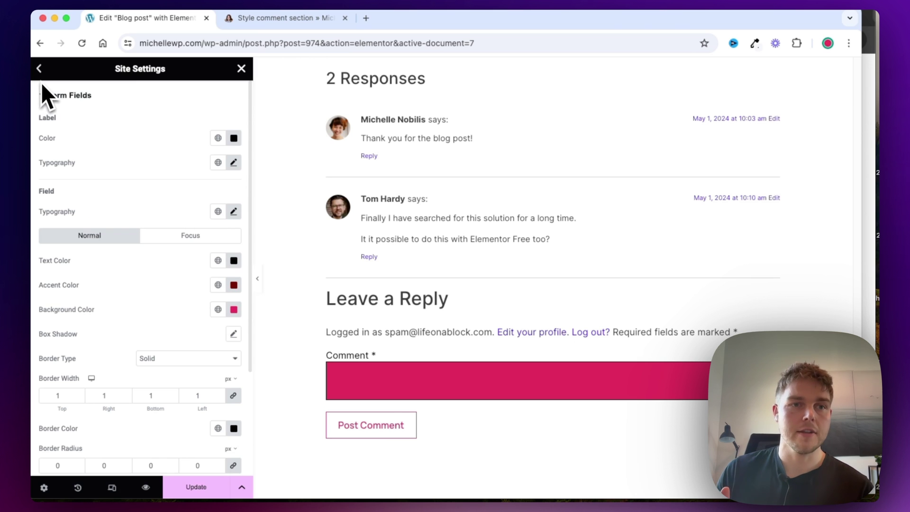
Set the form field label typography size to 10
click(232, 163)
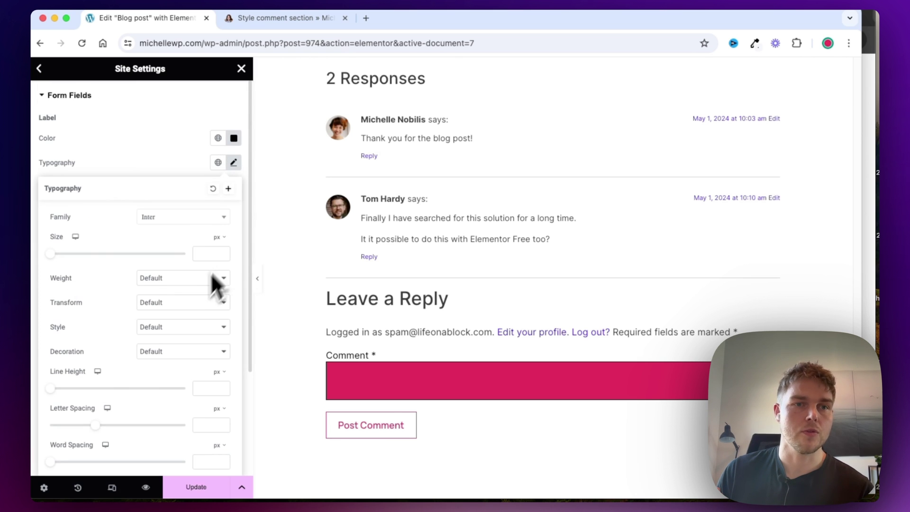
drag(64, 263, 61, 244)
click(110, 150)
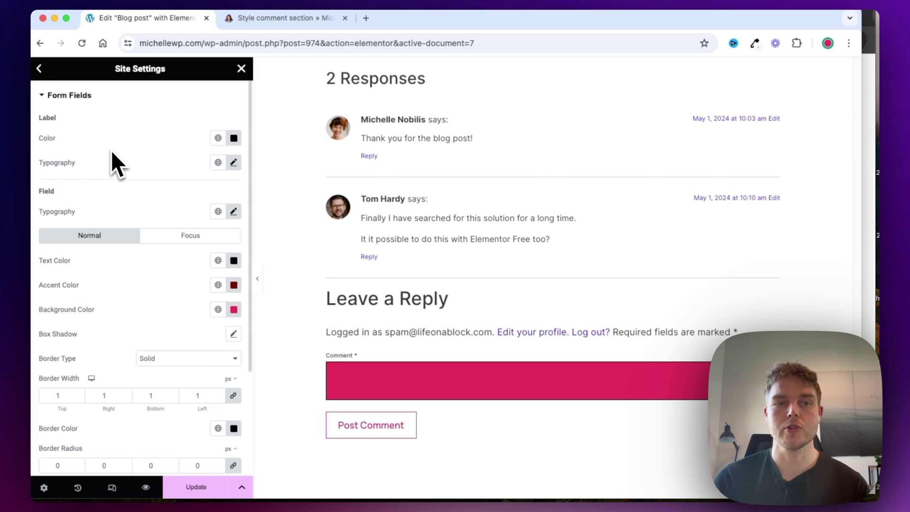
click(40, 69)
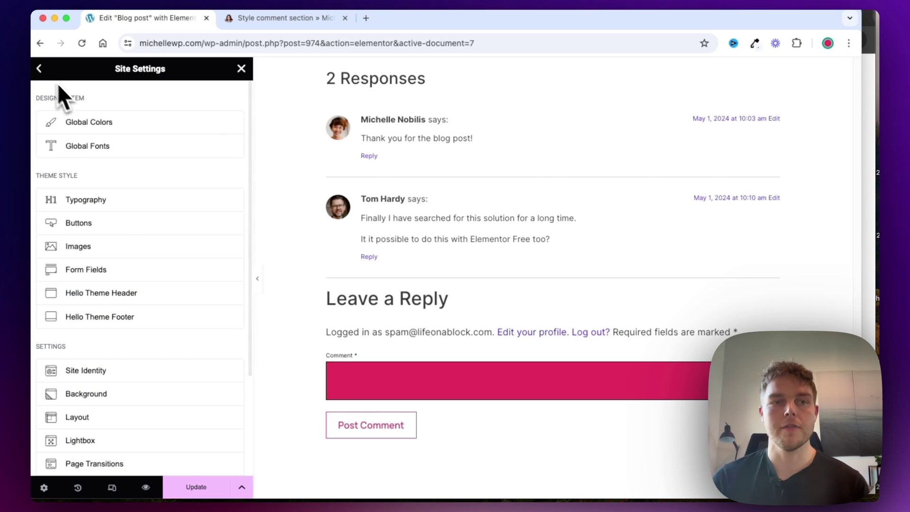
Give buttons a Classic background using the global Blue colour
click(105, 227)
scroll(181, 266, down, 2)
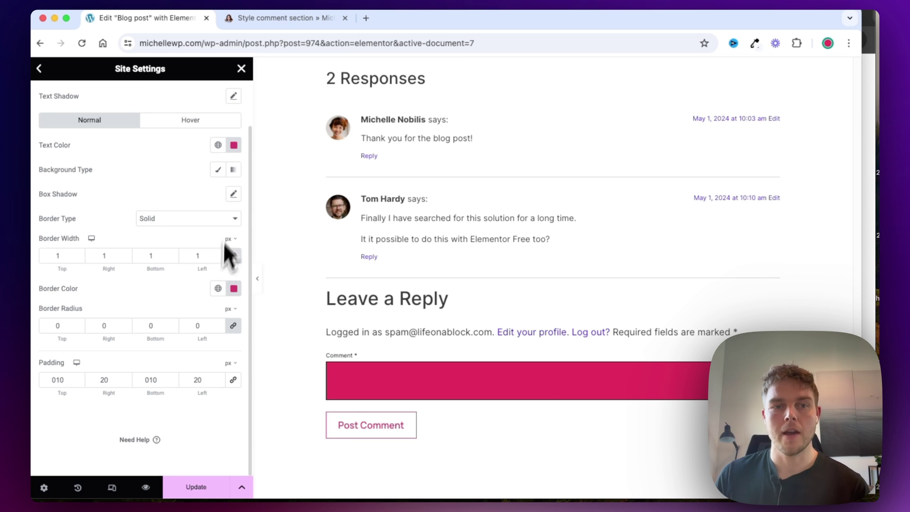
click(218, 169)
click(233, 194)
click(277, 254)
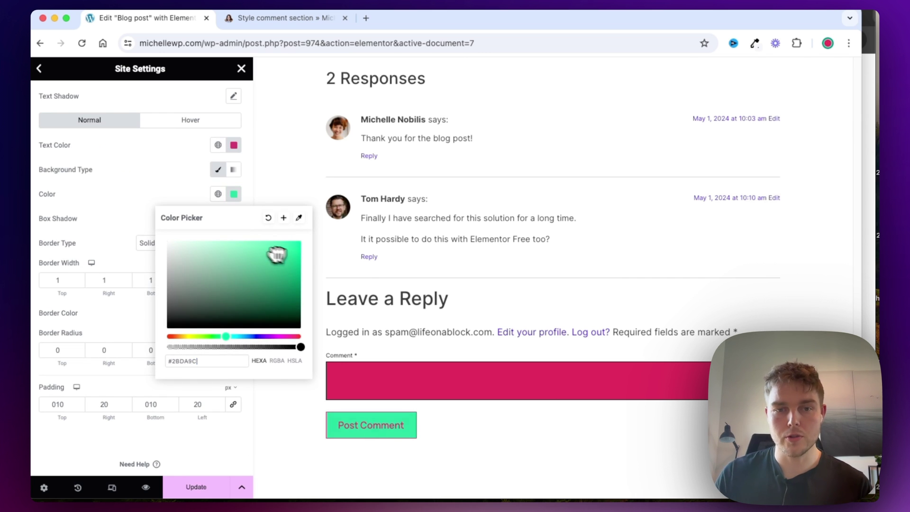
mouse_move(277, 254)
mouse_down()
mouse_move(197, 325)
mouse_move(273, 287)
mouse_move(135, 308)
mouse_move(276, 237)
mouse_move(199, 294)
mouse_move(285, 244)
mouse_up()
click(218, 194)
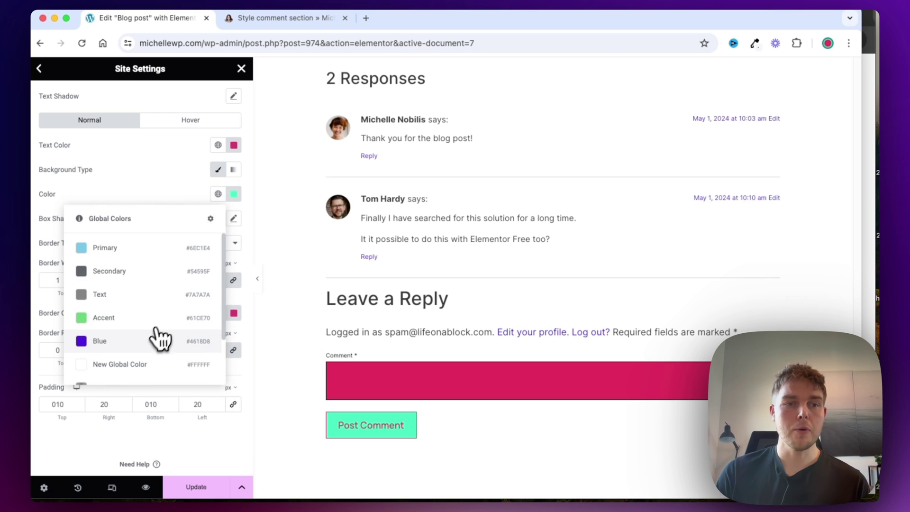
click(163, 337)
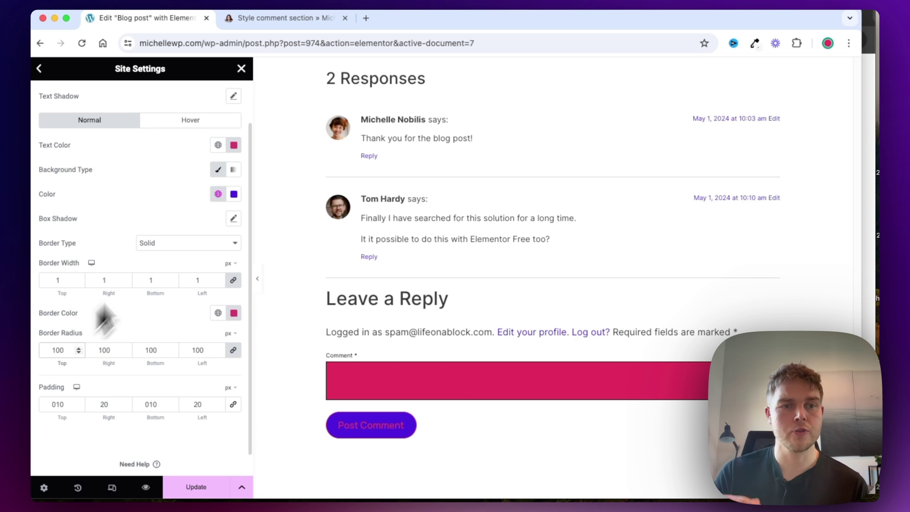
Set the button text colour to #FFFFFF and remove the button border
click(234, 145)
text(#FFFFFF)
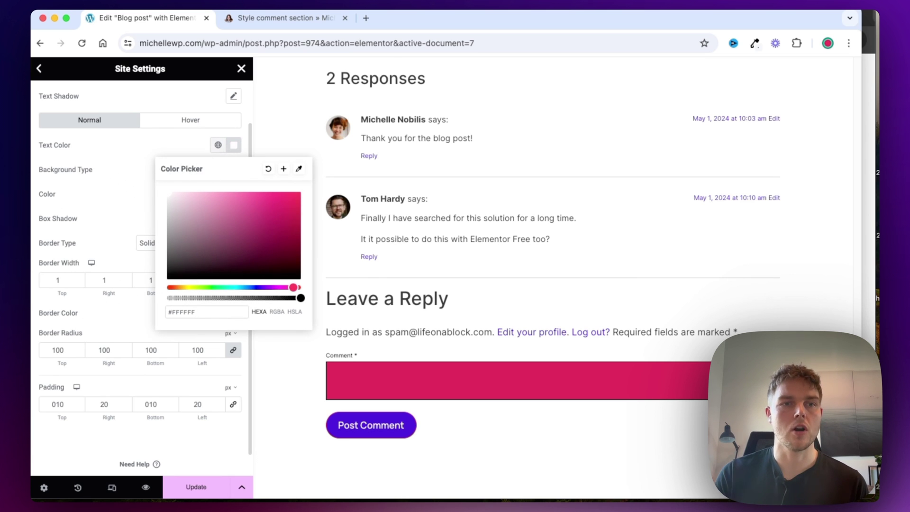
click(211, 152)
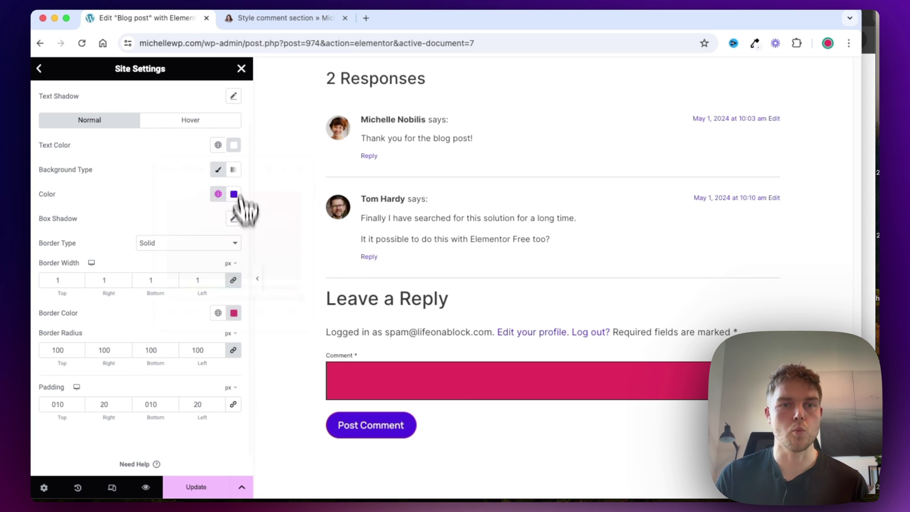
click(82, 286)
scroll(119, 194, up, 3)
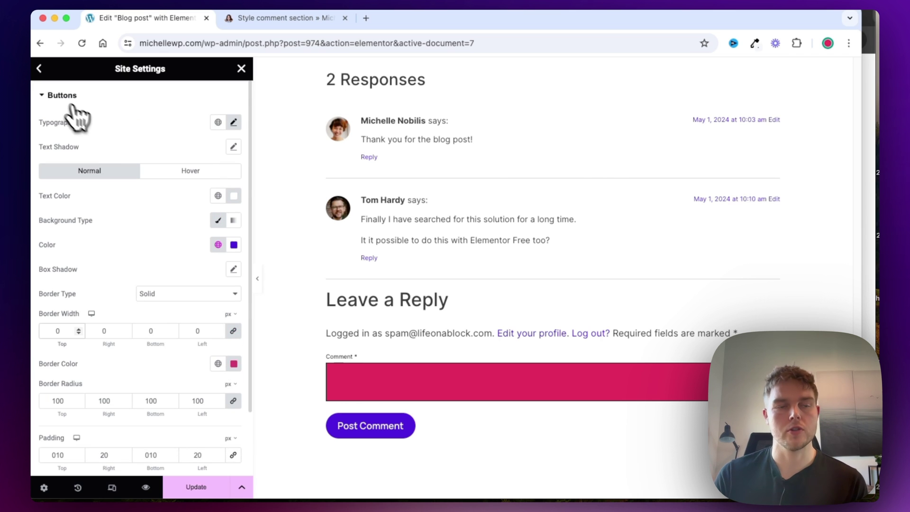
click(39, 68)
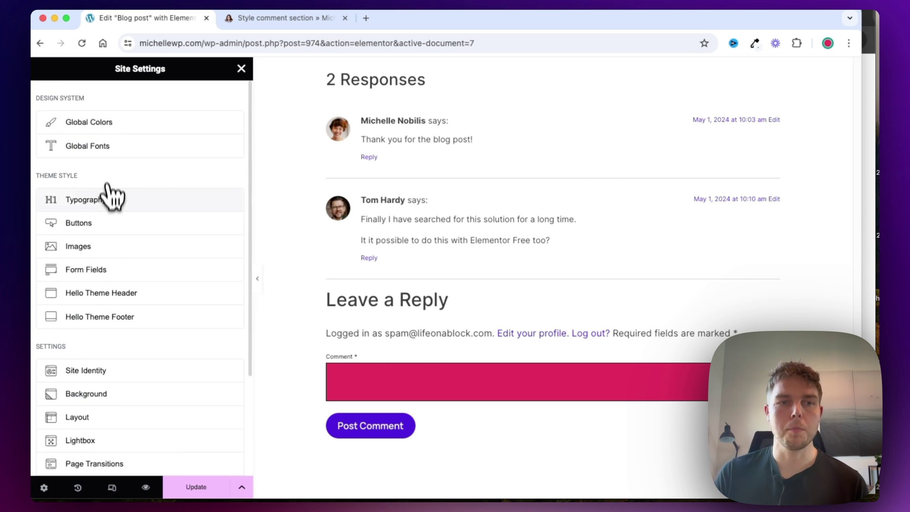
Give the form fields a light custom background colour sampled from the page
click(105, 273)
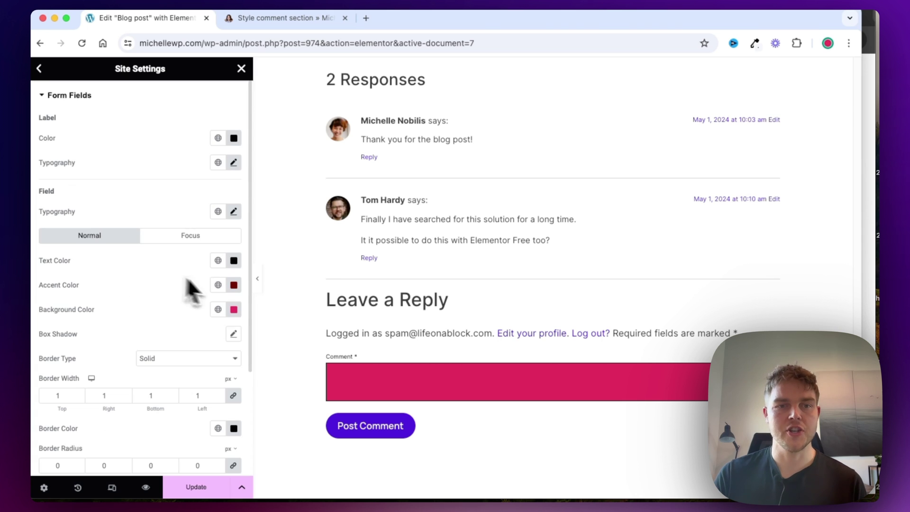
click(218, 309)
scroll(145, 279, down, 3)
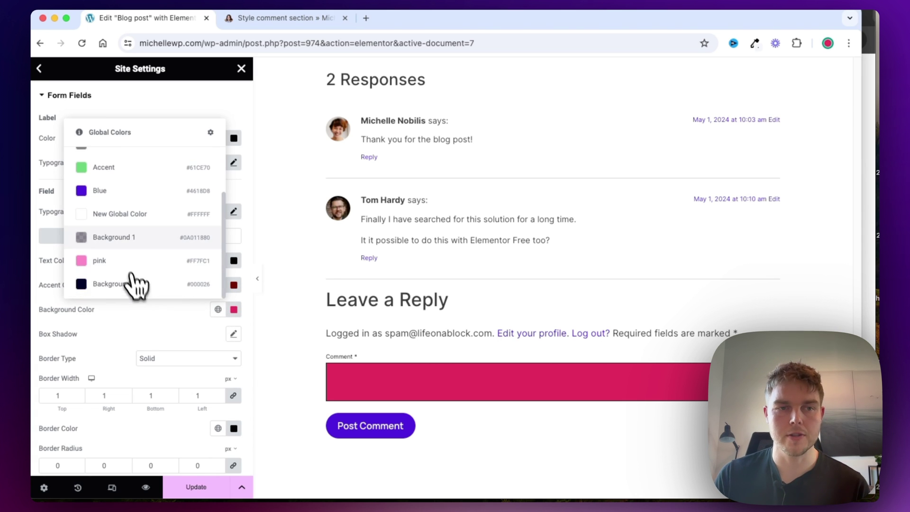
scroll(128, 218, up, 3)
click(139, 277)
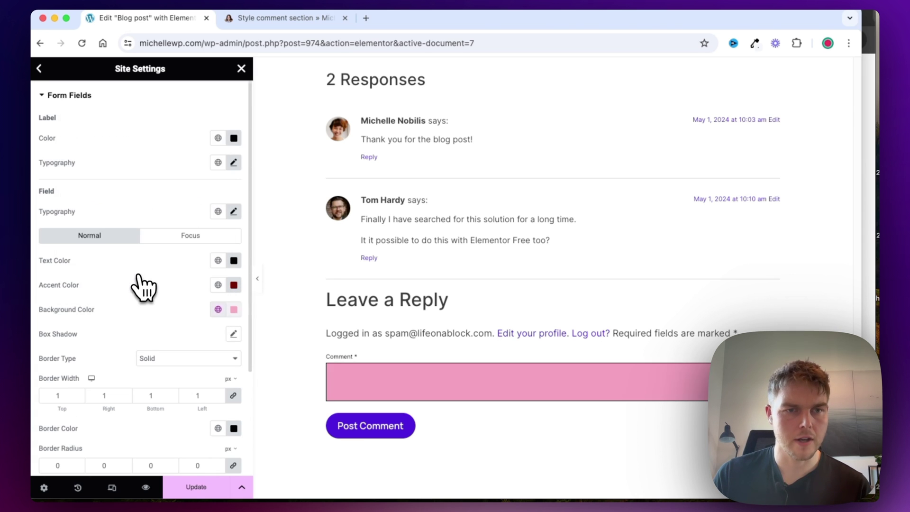
click(217, 309)
scroll(142, 265, down, 3)
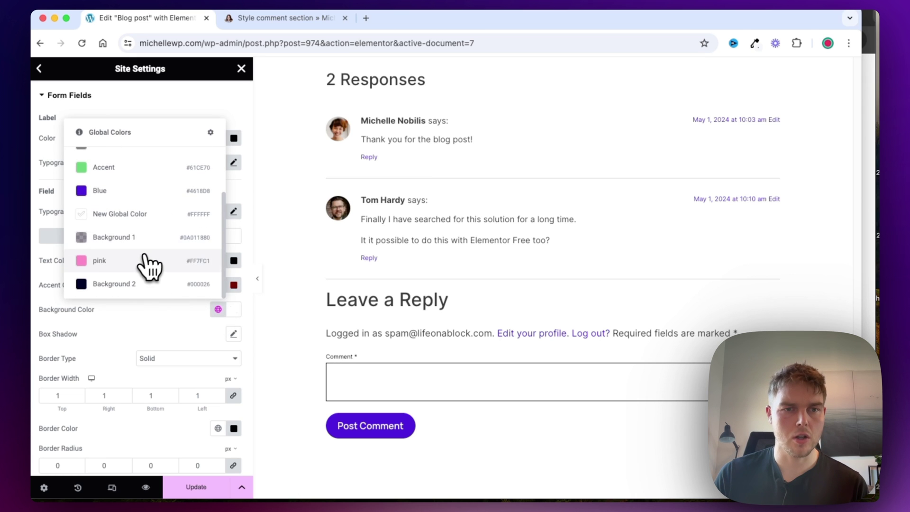
click(234, 309)
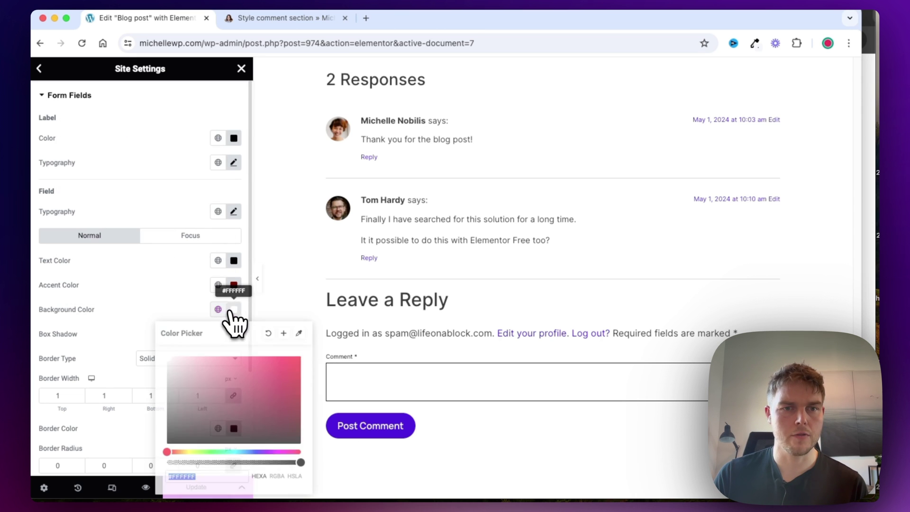
click(298, 333)
scroll(447, 217, up, 15)
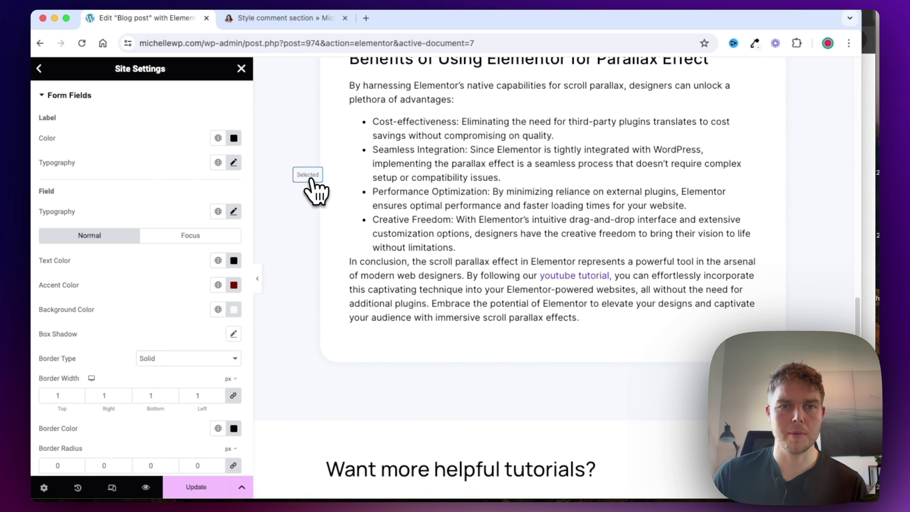
scroll(315, 213, down, 10)
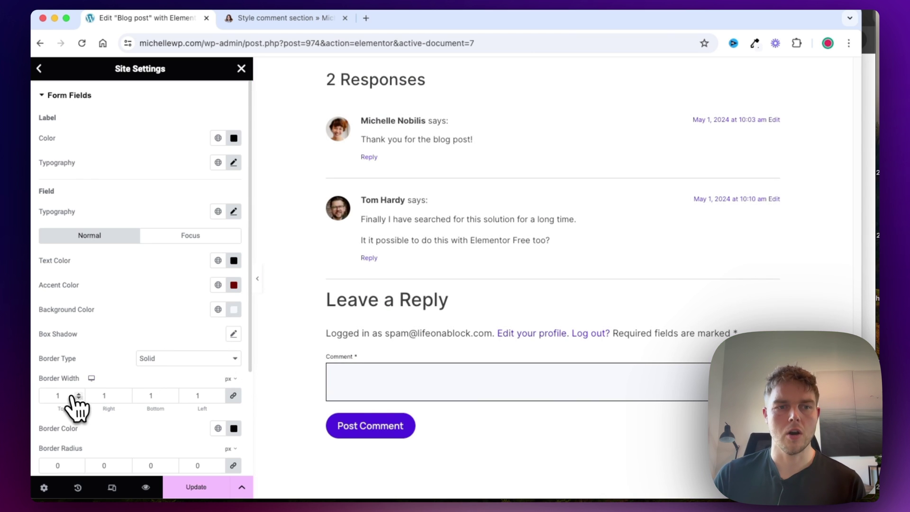
Set form field Border Width 0 and Border Radius 100, then update the site settings
double_click(58, 395)
text(0)
scroll(65, 398, down, 3)
double_click(57, 363)
text(100)
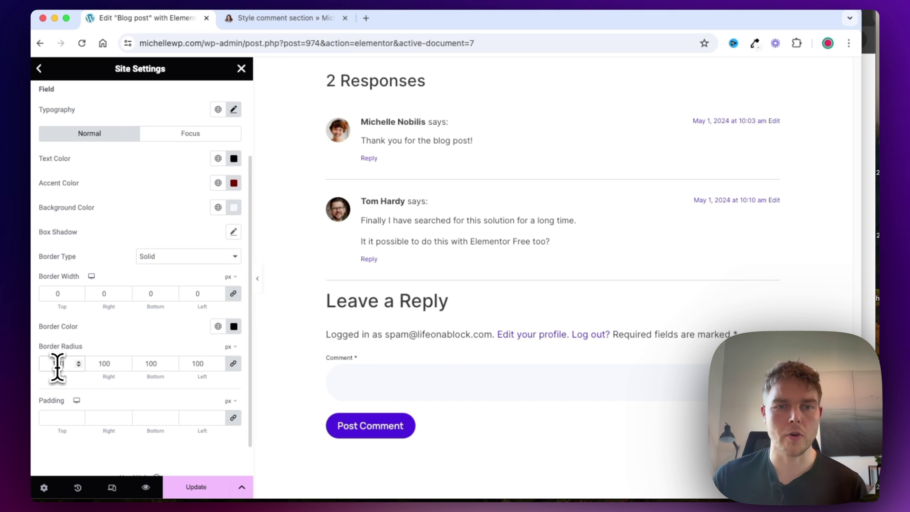
click(191, 487)
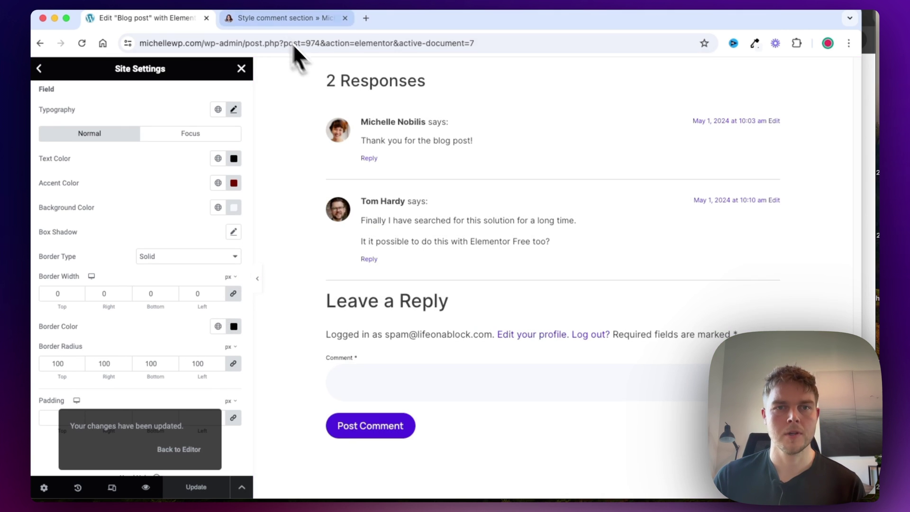
Reload the blog post in the incognito window to see the light, rounded comment fields
drag(398, 24, 400, 74)
click(304, 40)
key(Return)
click(103, 41)
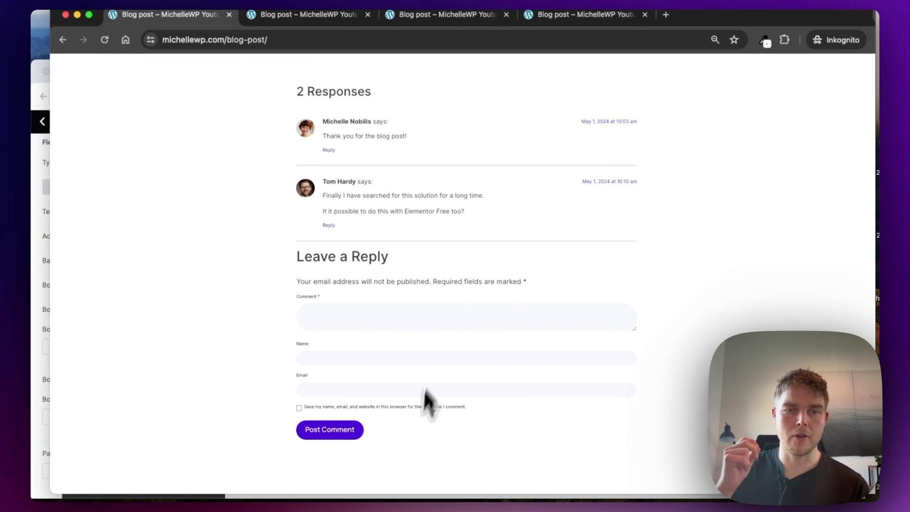